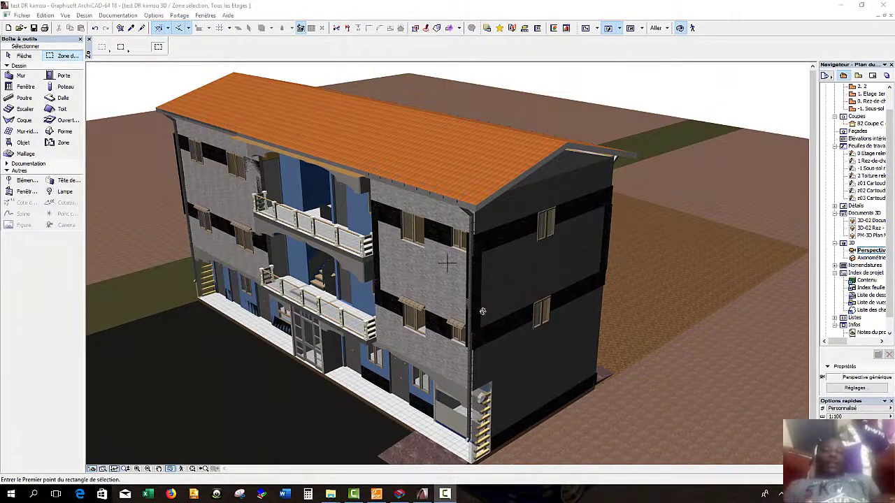
# Step: Redraw the selection zone around the whole site and building on the ground-floor plan and show that zone in 3D
pyautogui.press('F2')
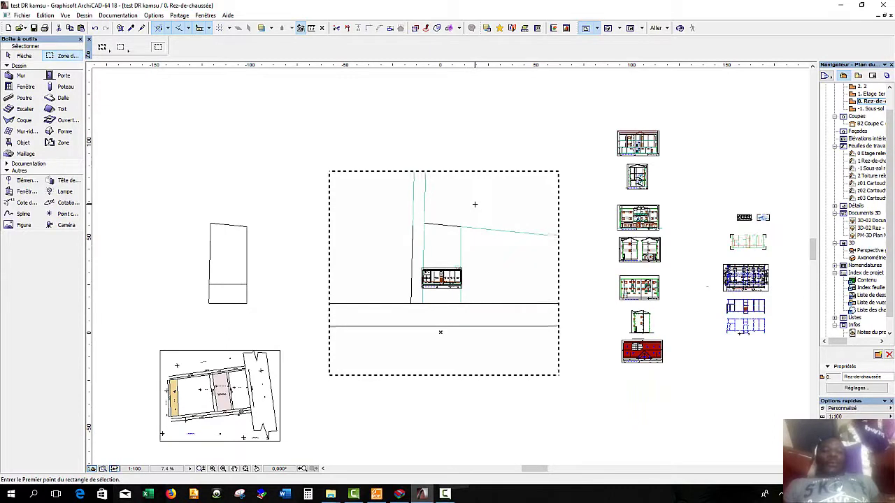
pyautogui.scroll(2, 475, 204)
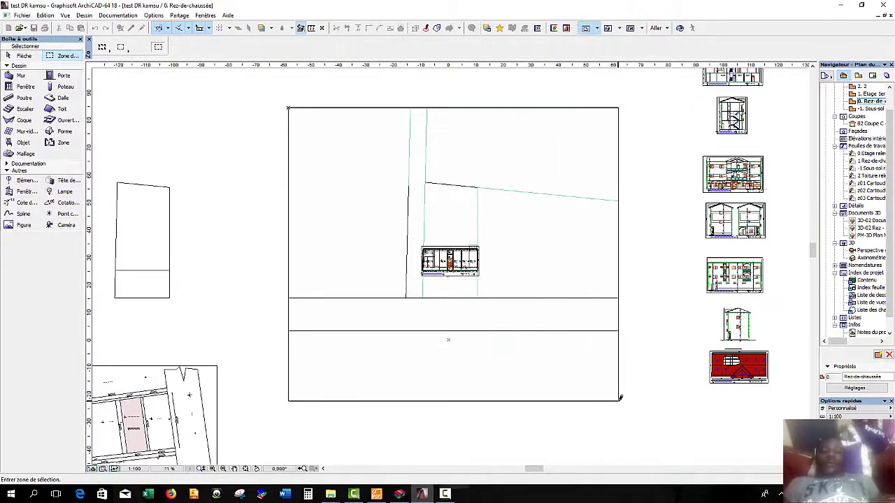
pyautogui.click(620, 398)
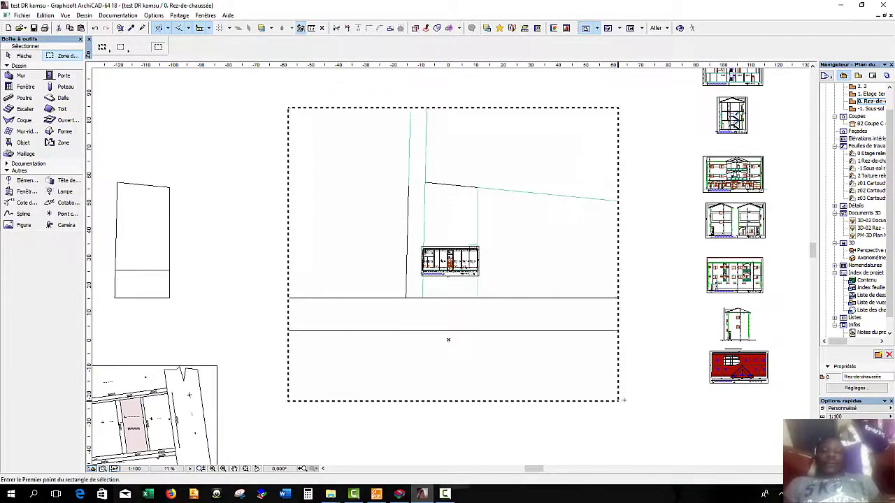
pyautogui.rightClick(650, 325)
pyautogui.click(694, 282)
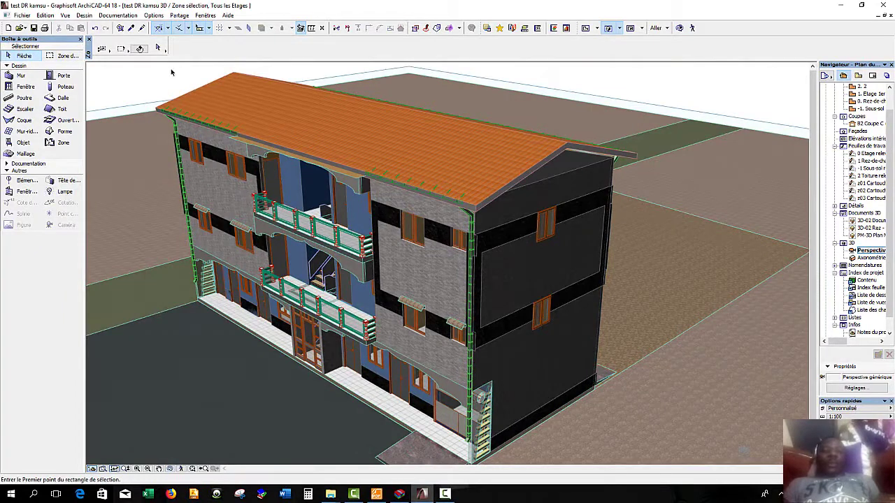
# Step: Open the photorealistic rendering options for the 3D view and set the rendering engine to Interne
pyautogui.scroll(4, 177, 70)
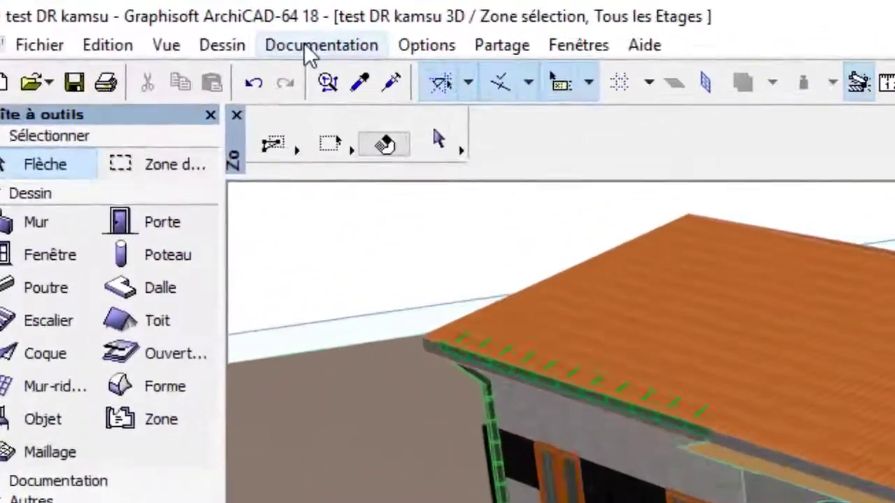
pyautogui.click(113, 15)
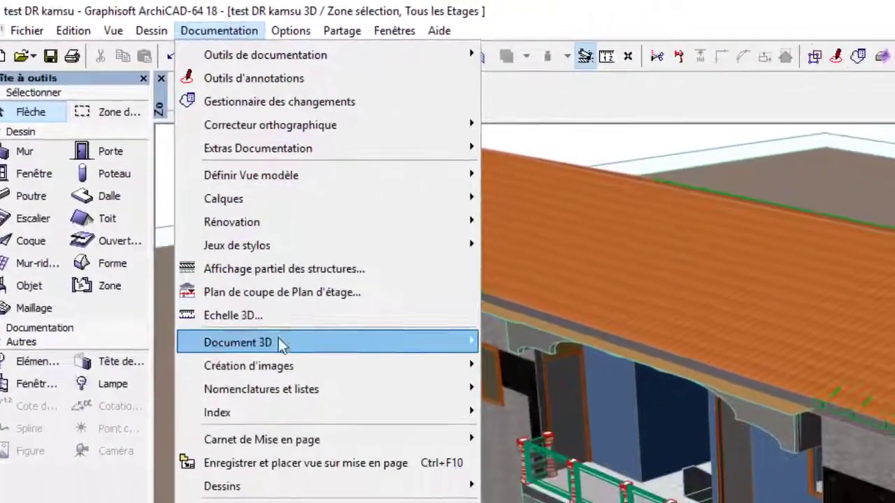
pyautogui.moveTo(353, 367)
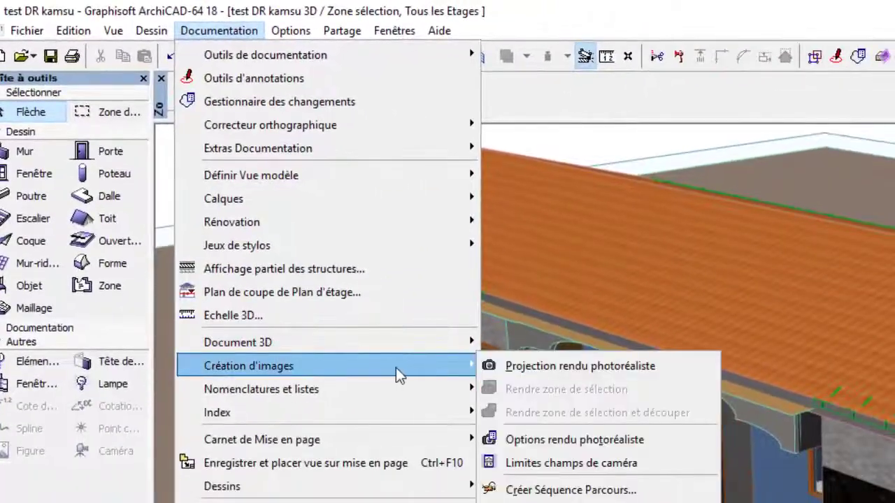
pyautogui.click(562, 447)
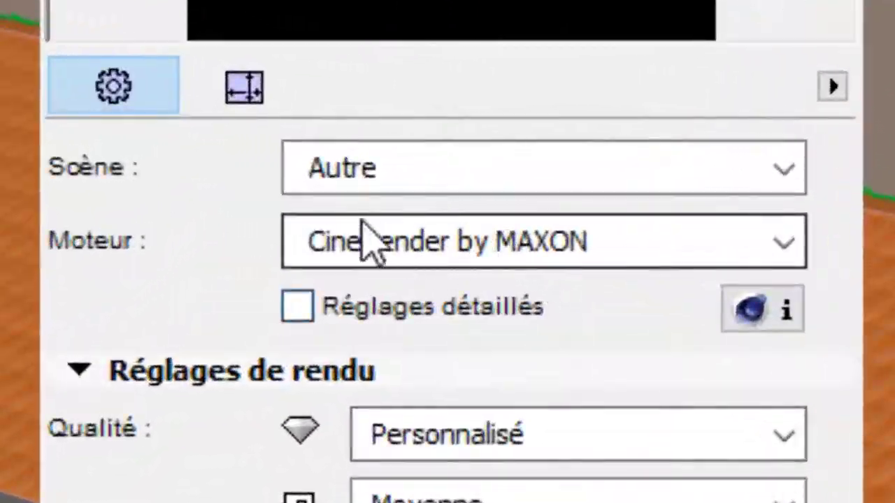
pyautogui.click(575, 249)
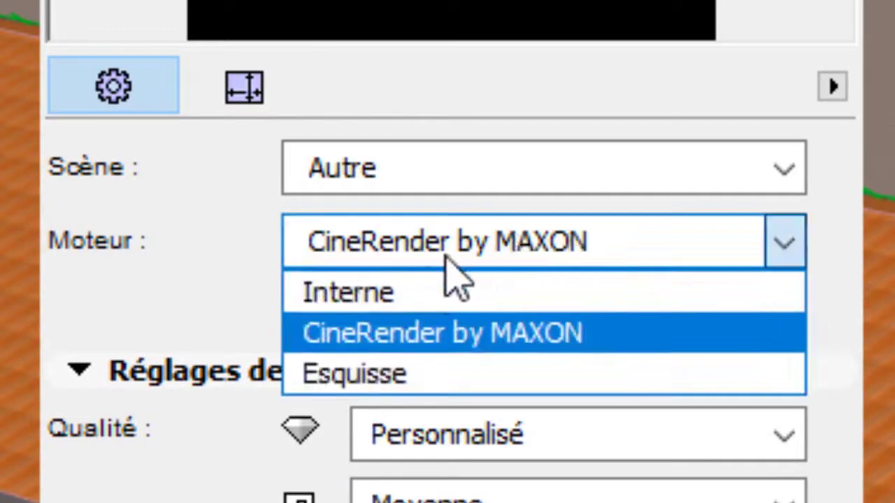
pyautogui.click(375, 294)
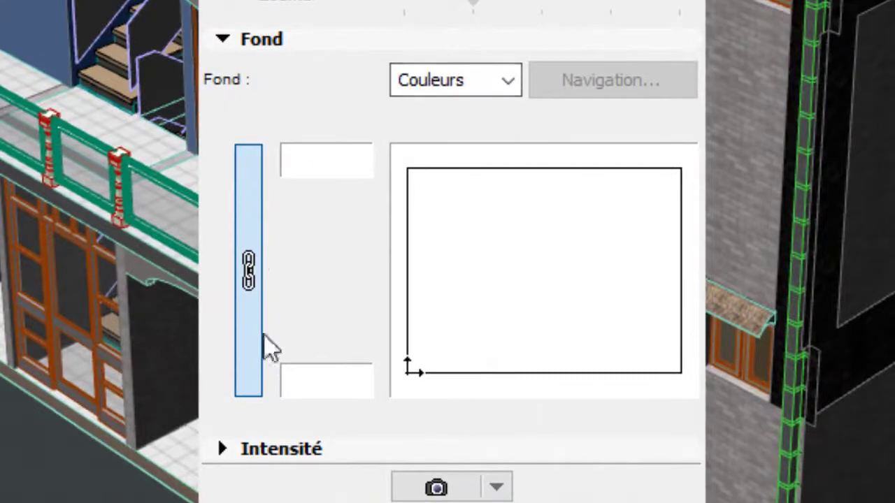
# Step: Set the render background to Image and open the library of background images
pyautogui.click(506, 82)
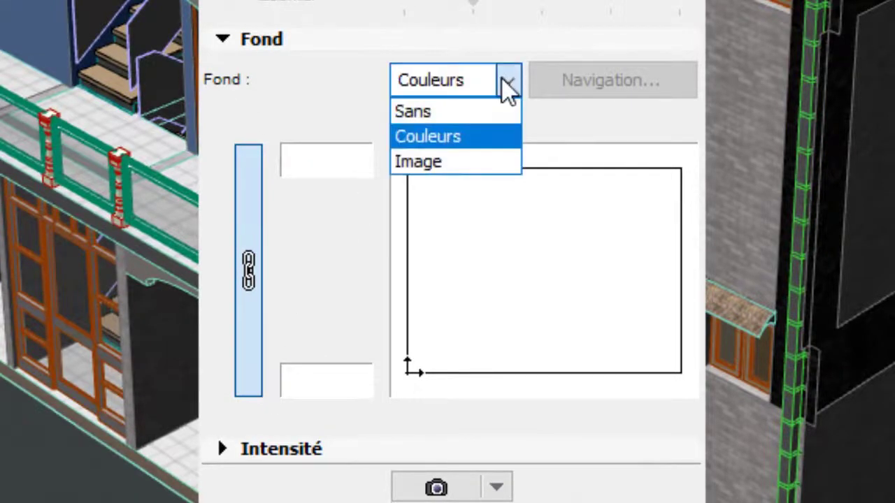
pyautogui.click(428, 160)
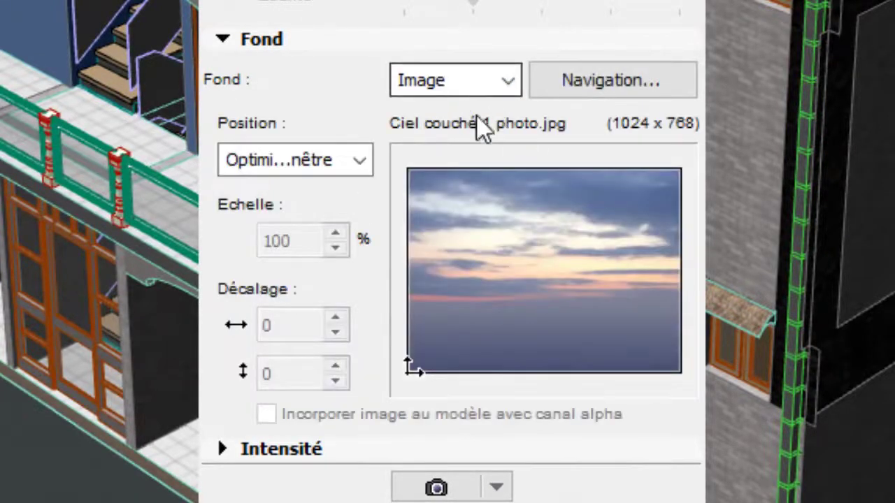
pyautogui.click(607, 79)
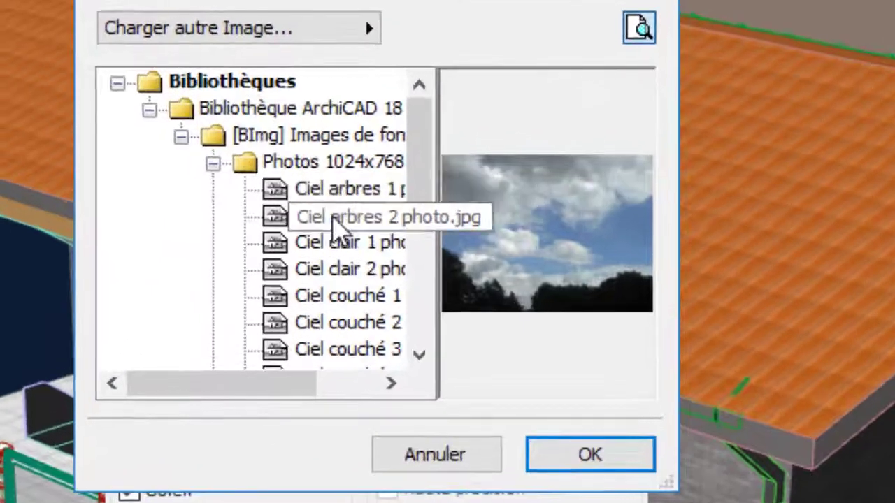
# Step: Preview several sky images in the Photos 1024x768 and Photos 2048x1536 background folders
pyautogui.click(418, 190)
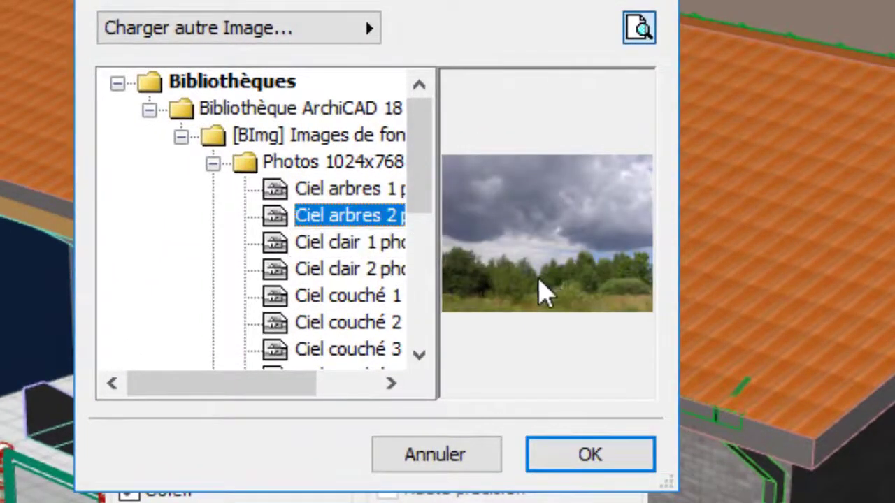
pyautogui.click(370, 244)
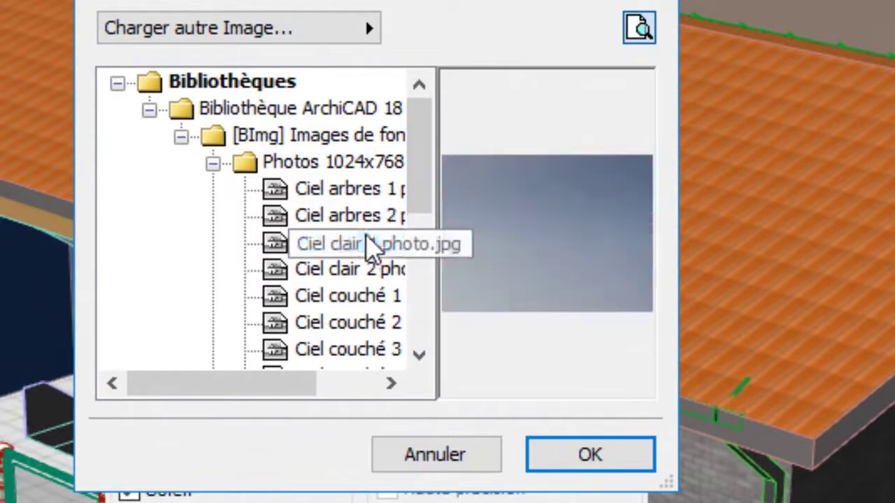
pyautogui.click(358, 328)
pyautogui.click(351, 351)
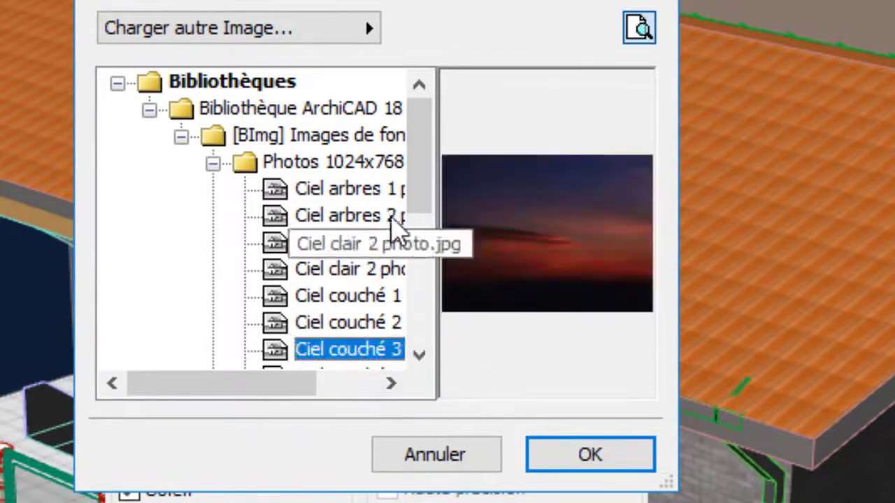
pyautogui.moveTo(425, 144); pyautogui.dragTo(425, 299)
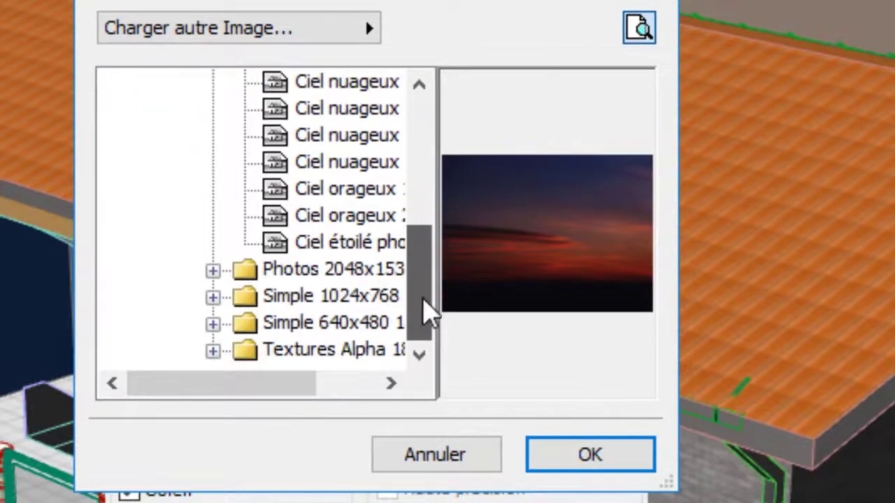
pyautogui.click(213, 269)
pyautogui.click(330, 271)
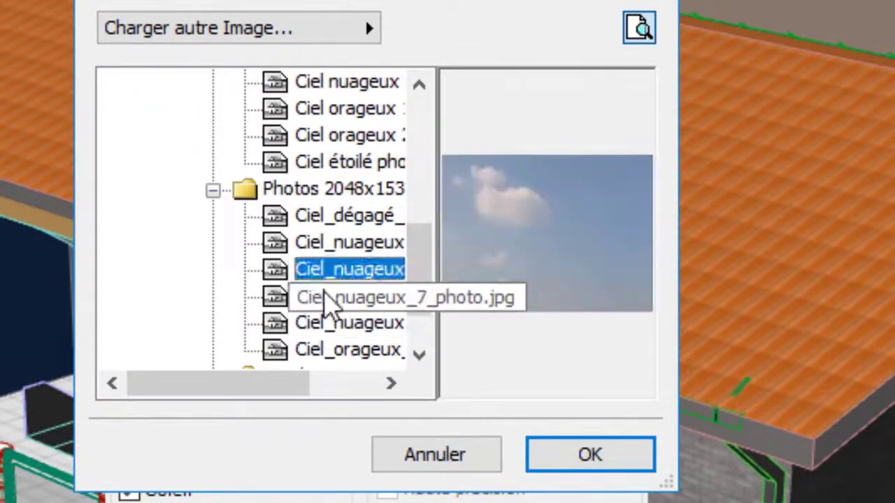
pyautogui.click(328, 300)
pyautogui.click(329, 328)
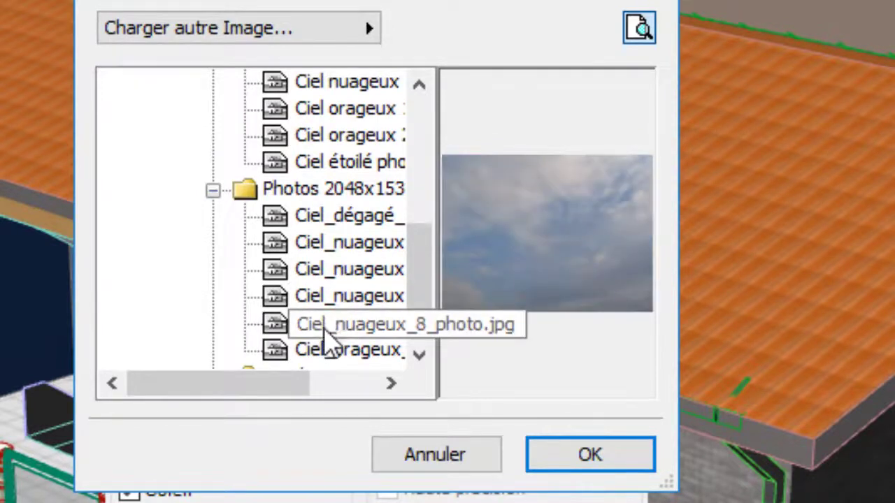
pyautogui.moveTo(418, 262); pyautogui.dragTo(430, 119)
# Step: Load Ciel arbres 2 photo.jpg as the background with Personnalisé position and offsets -72 and 214, and close the rendering options
pyautogui.click(343, 196)
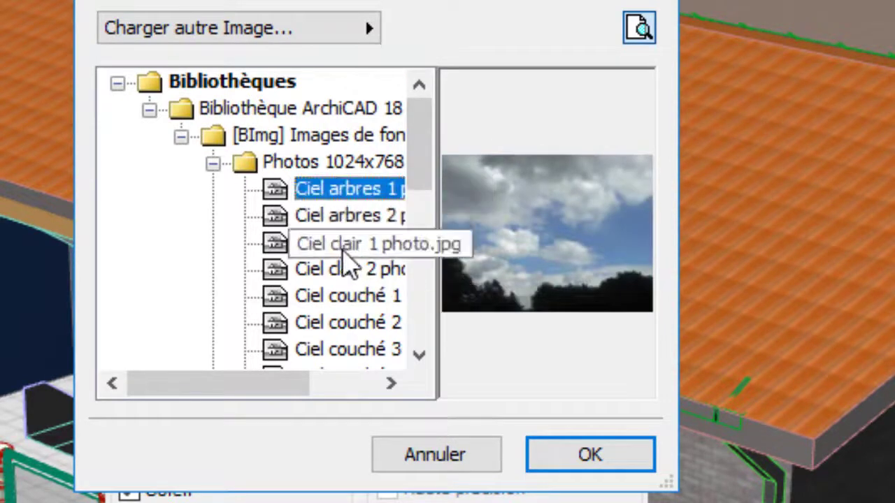
pyautogui.click(342, 219)
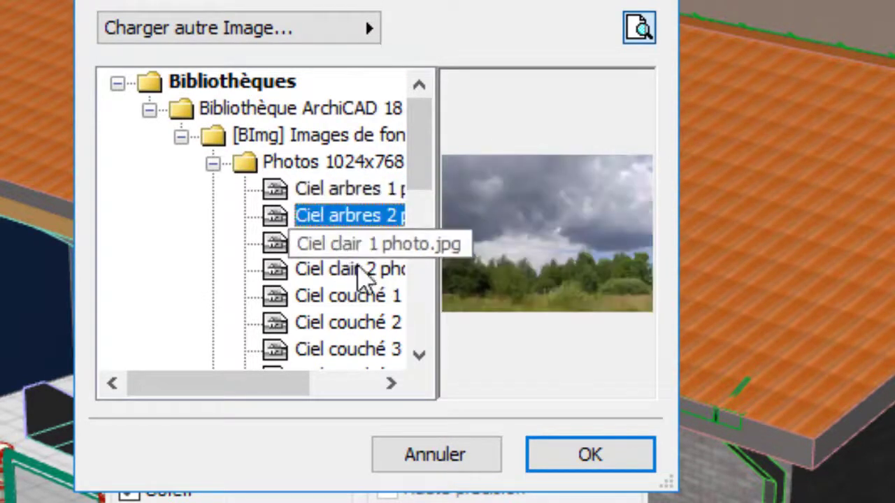
pyautogui.click(580, 464)
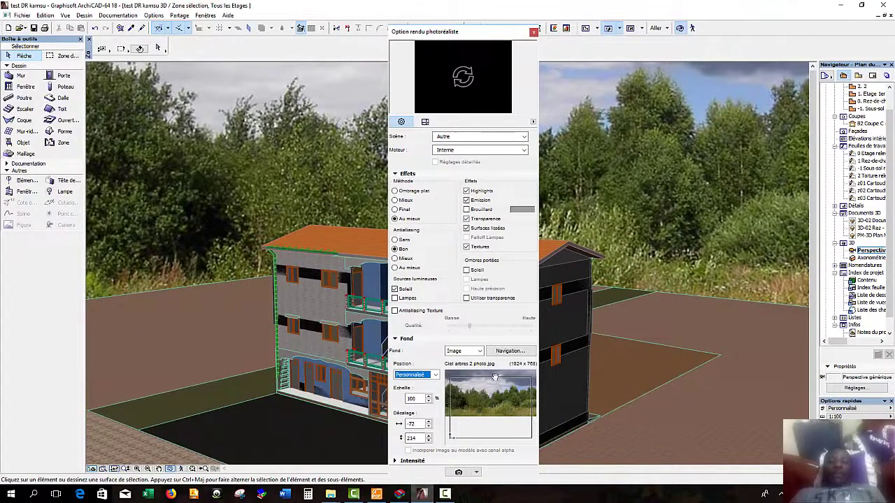
pyautogui.click(533, 33)
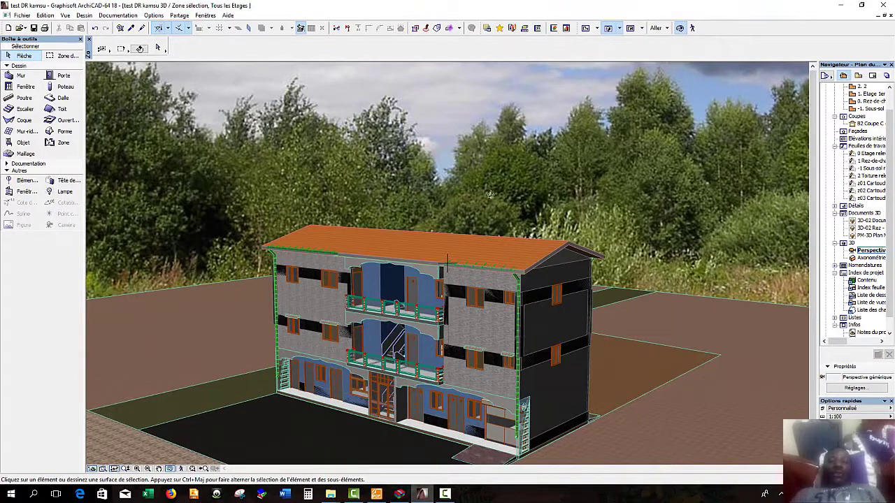
# Step: Render a photorealistic projection of the 3D view, save it on the desktop as TIFF image "hdfjdgjkjsh," and close the render window
pyautogui.rightClick(599, 199)
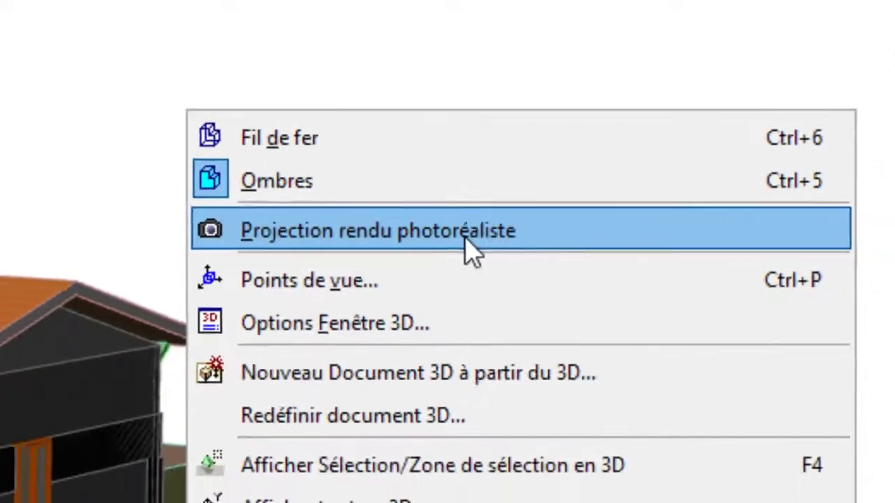
pyautogui.click(467, 239)
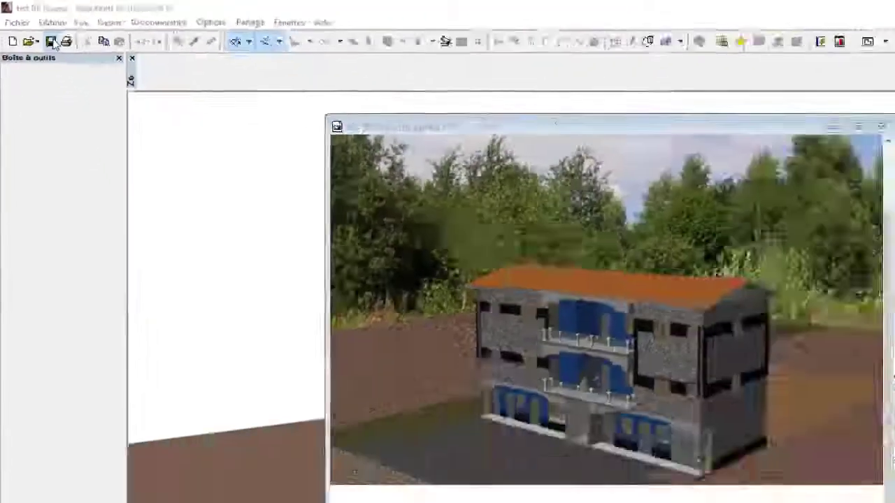
pyautogui.click(157, 132)
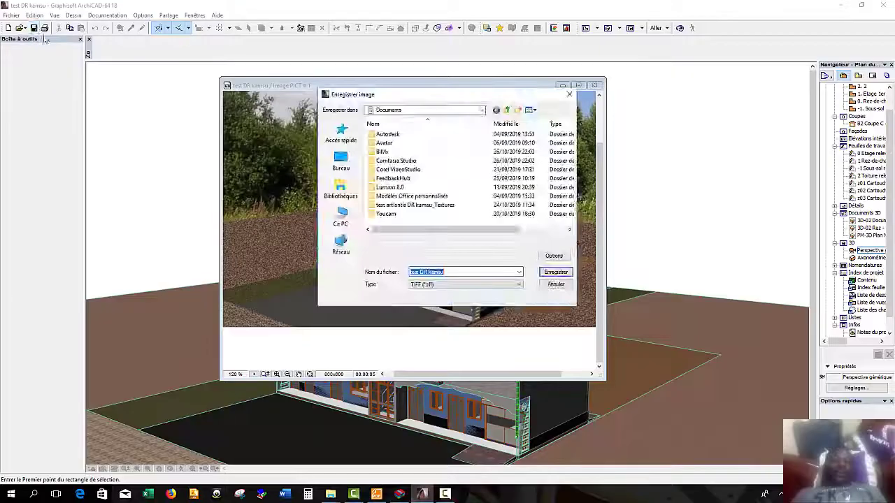
pyautogui.click(339, 160)
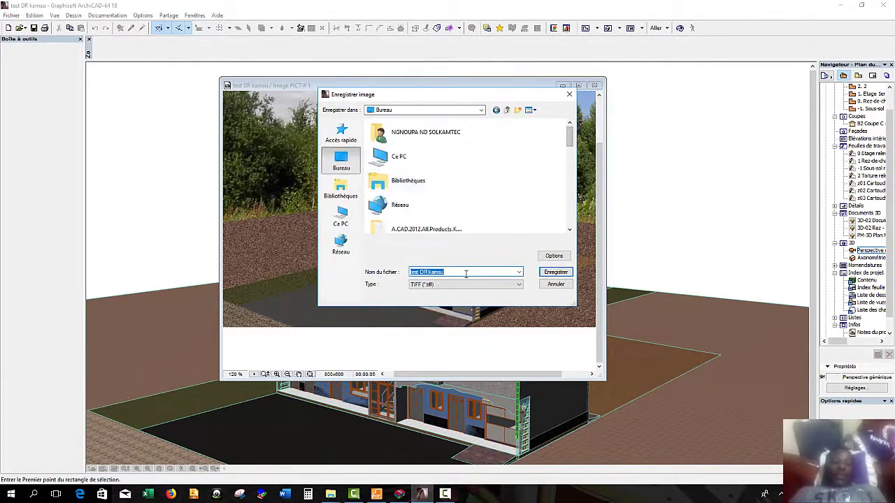
pyautogui.write('hdfjdgkjsh')
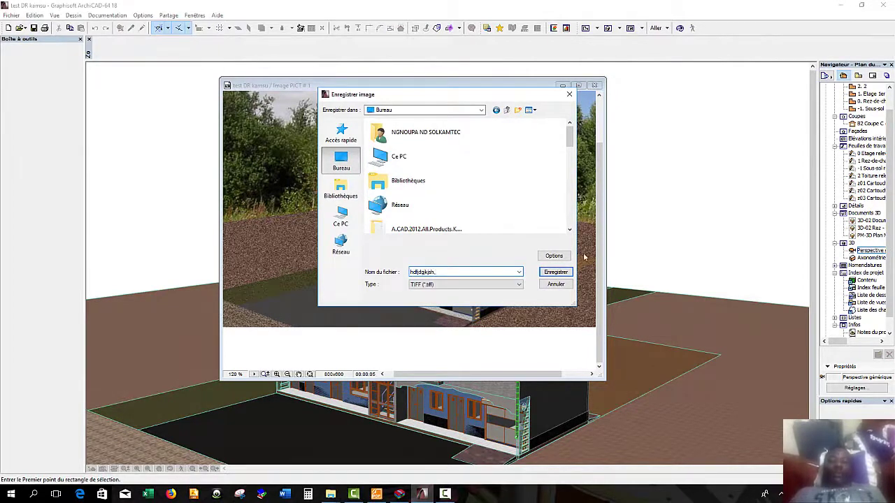
pyautogui.click(569, 274)
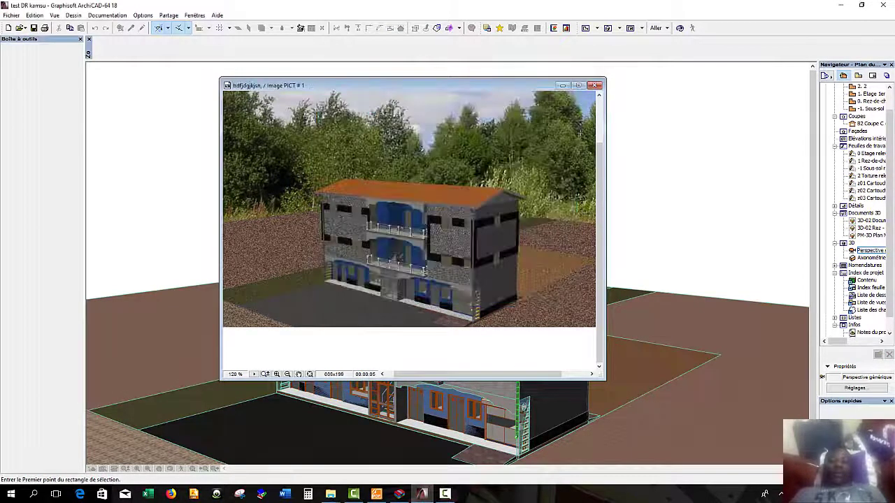
pyautogui.click(596, 86)
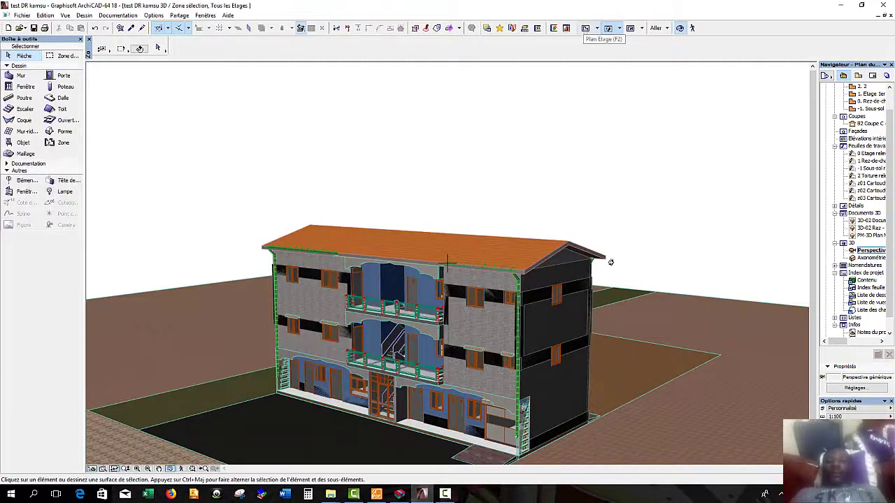
# Step: Leave the 3D view and return to the ground-floor plan
pyautogui.moveTo(568, 296); pyautogui.dragTo(369, 282)
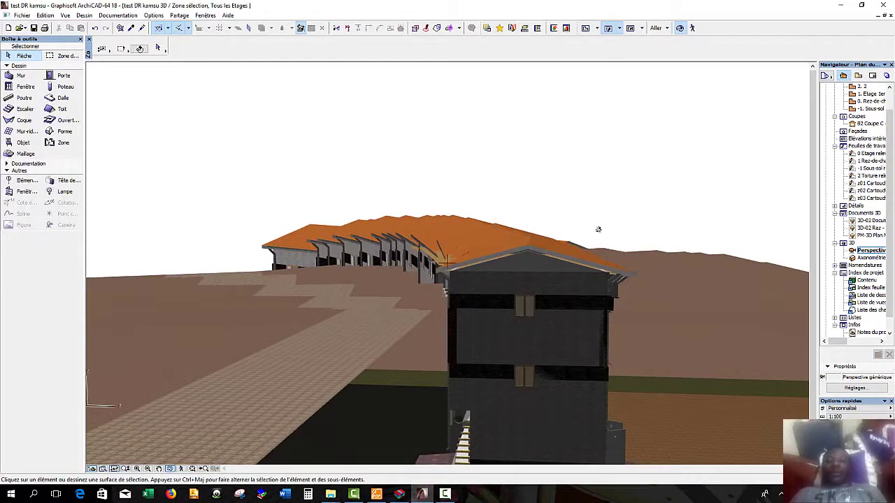
pyautogui.press('F2')
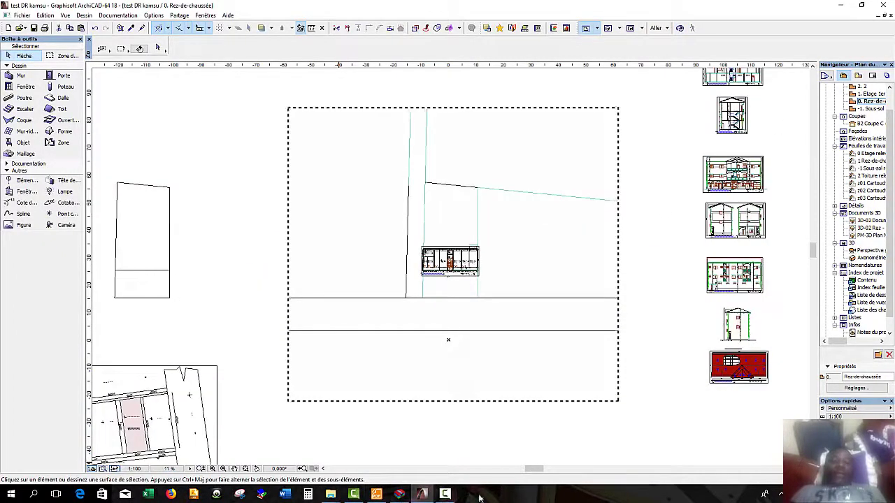
# Step: Switch to File Explorer, open the saved render "hdfjdgjkjsh," from the desktop and examine the building and background up close
pyautogui.moveTo(330, 494)
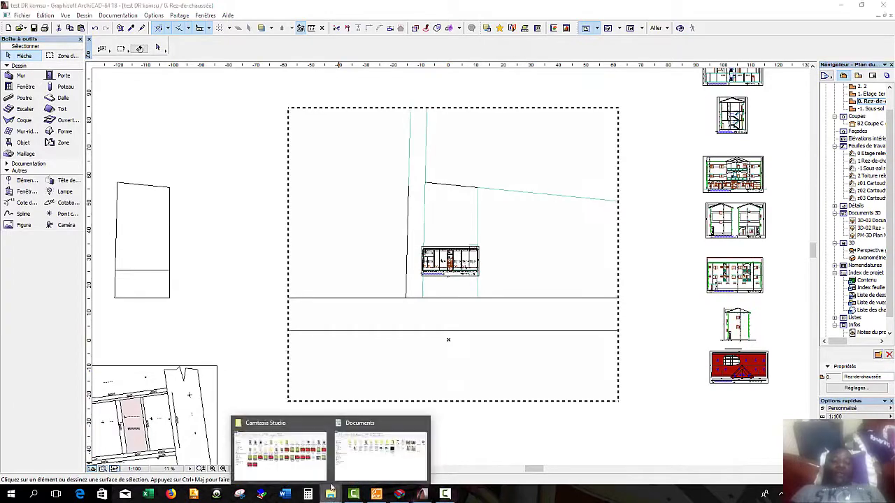
pyautogui.click(279, 448)
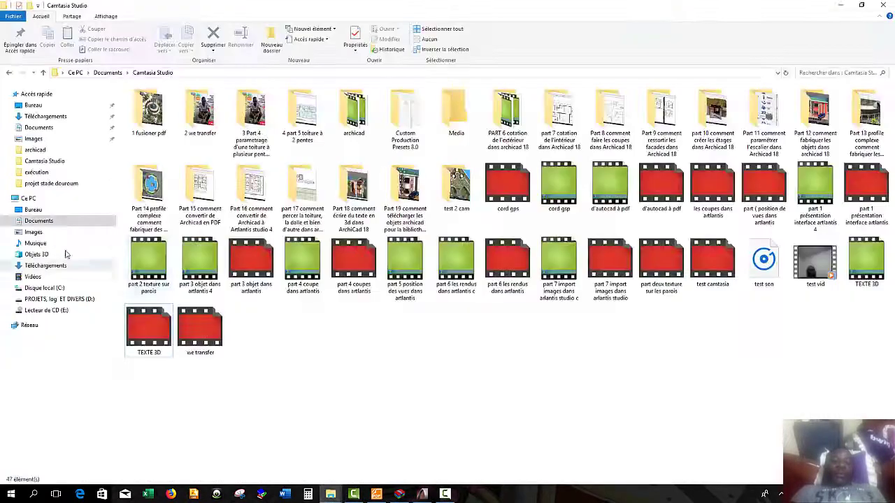
pyautogui.click(33, 105)
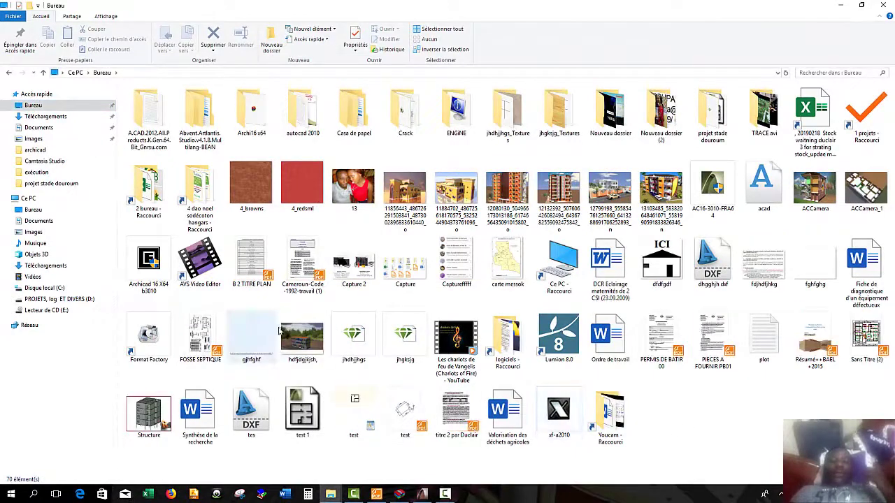
pyautogui.doubleClick(302, 341)
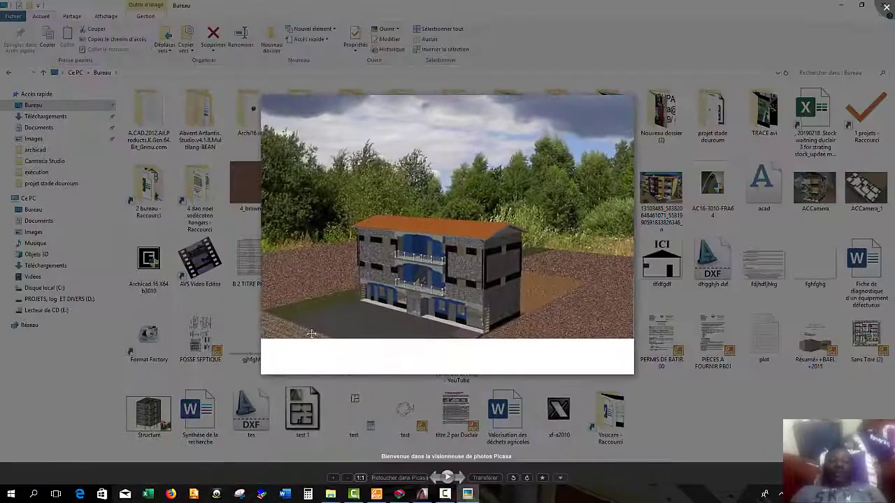
pyautogui.scroll(5, 442, 291)
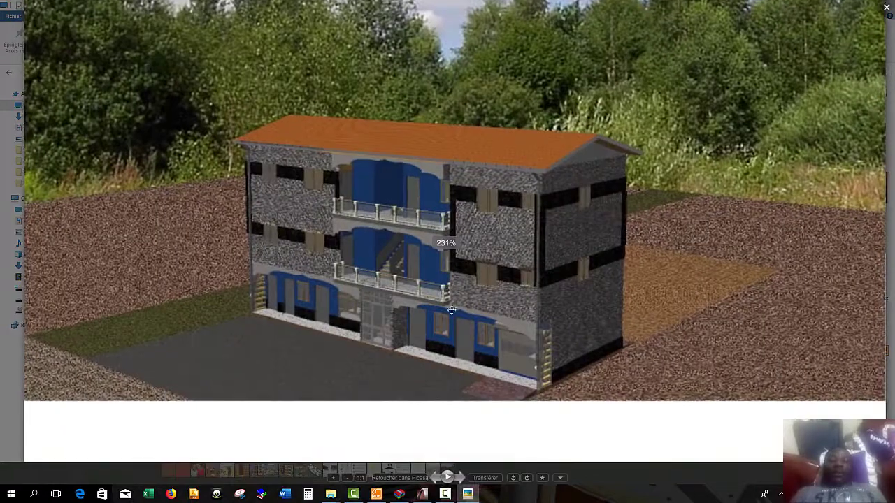
pyautogui.scroll(-3, 448, 318)
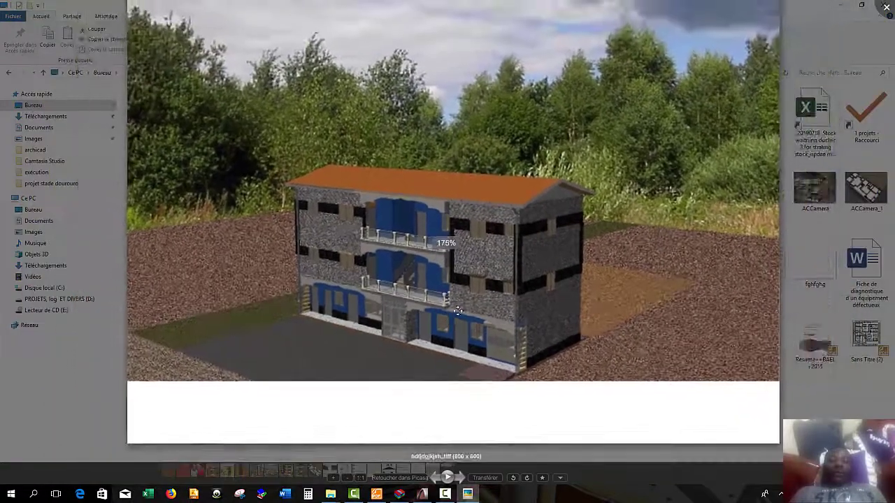
pyautogui.scroll(-2, 470, 316)
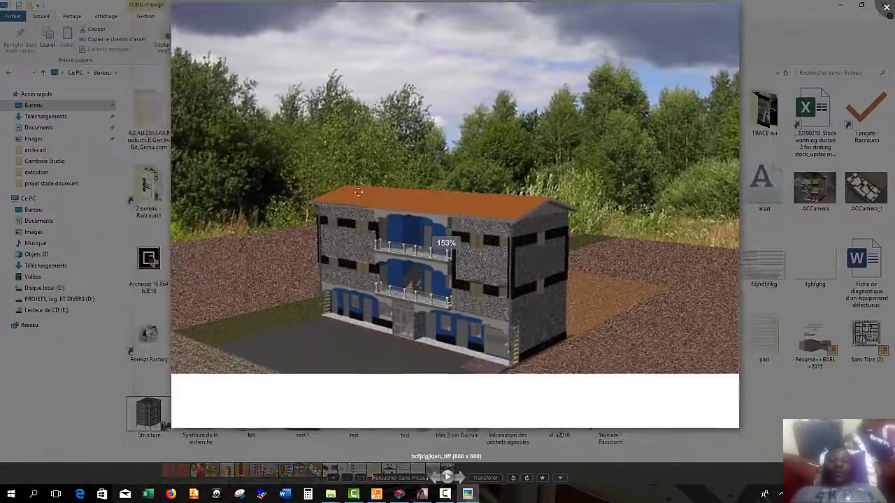
pyautogui.scroll(3, 349, 185)
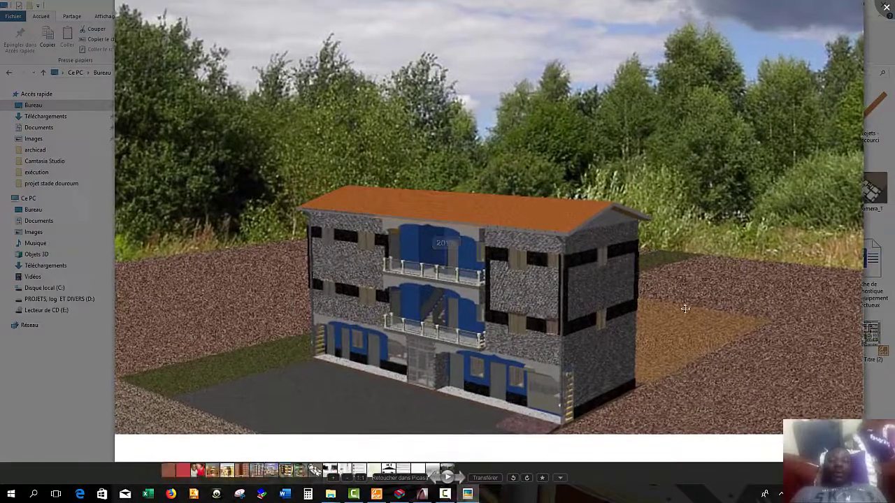